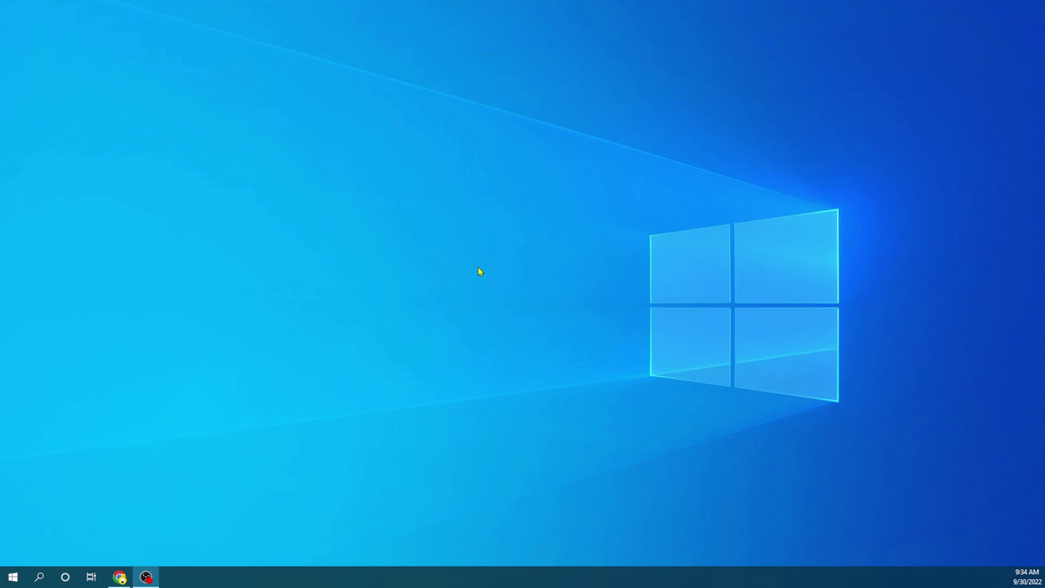
Step: Bring Chrome forward and go to Settings > Autofill > Password Manager
{"action": "left_click", "coordinate": [119, 578]}
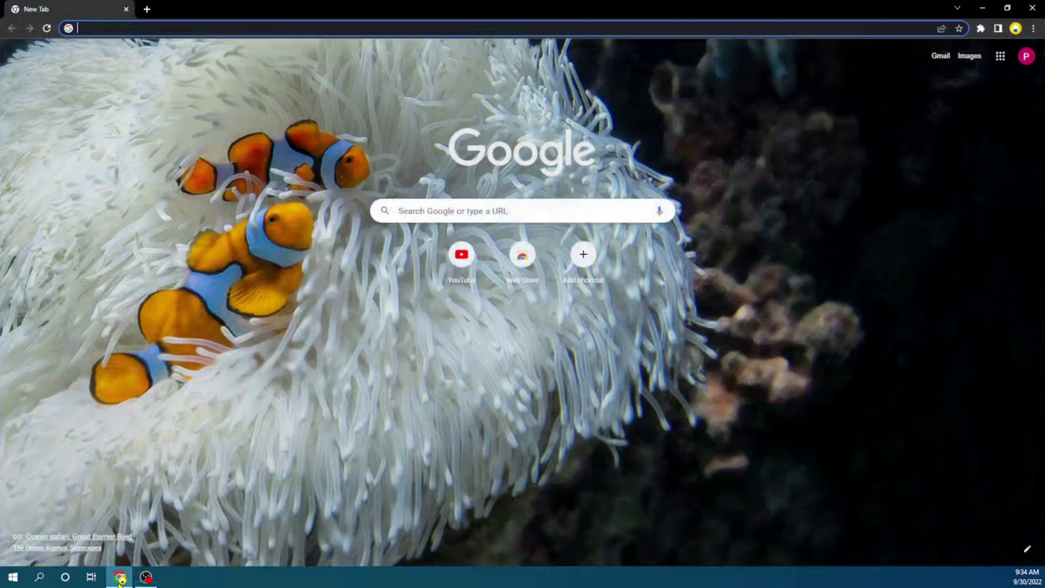
{"action": "left_click", "coordinate": [1034, 31]}
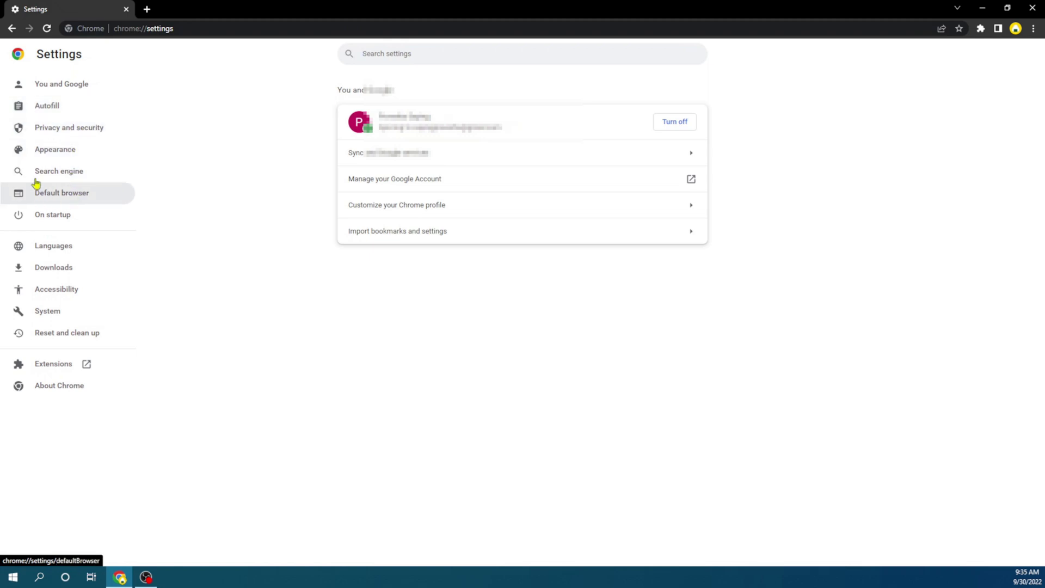
{"action": "left_click", "coordinate": [55, 113]}
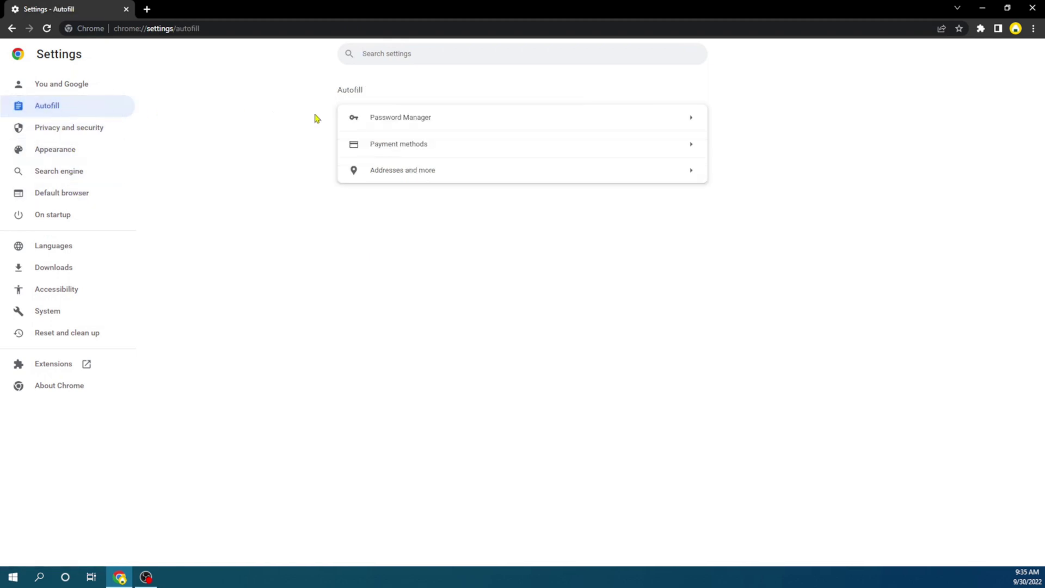
{"action": "left_click", "coordinate": [607, 121]}
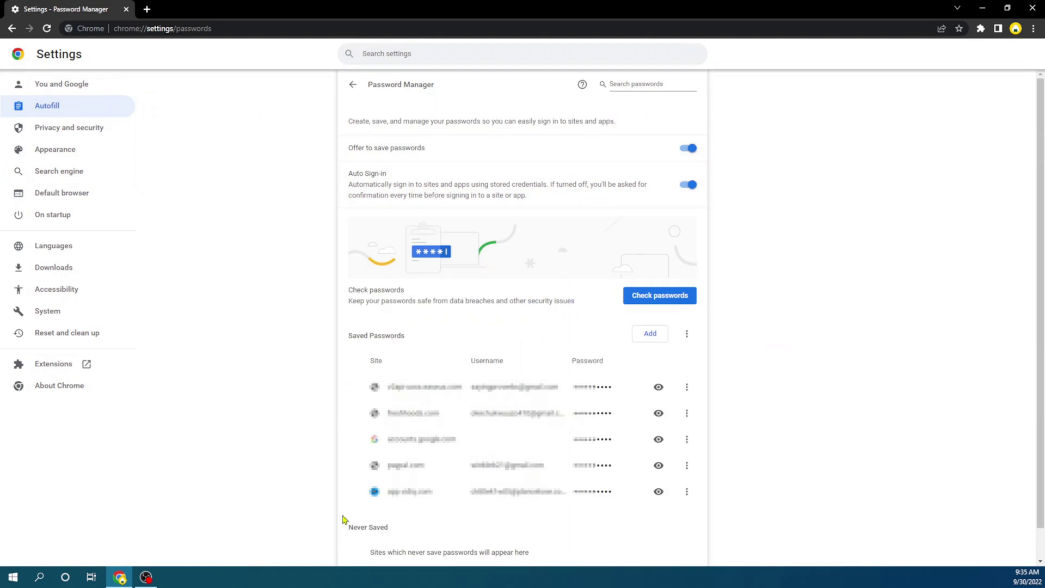
Step: Choose 'Export passwords...' from the saved passwords' more-options menu
{"action": "left_click", "coordinate": [689, 335]}
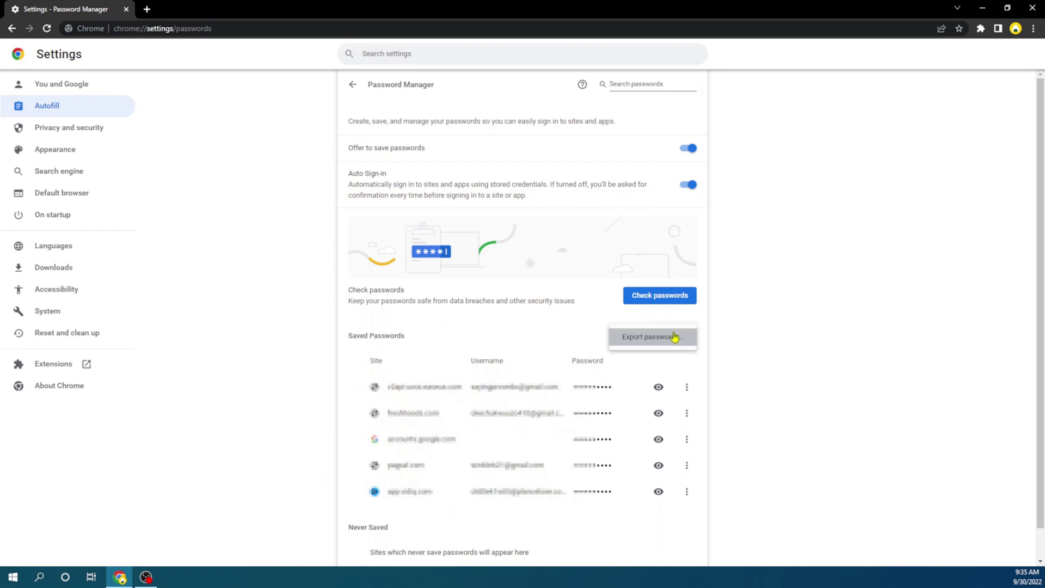
{"action": "left_click", "coordinate": [642, 339]}
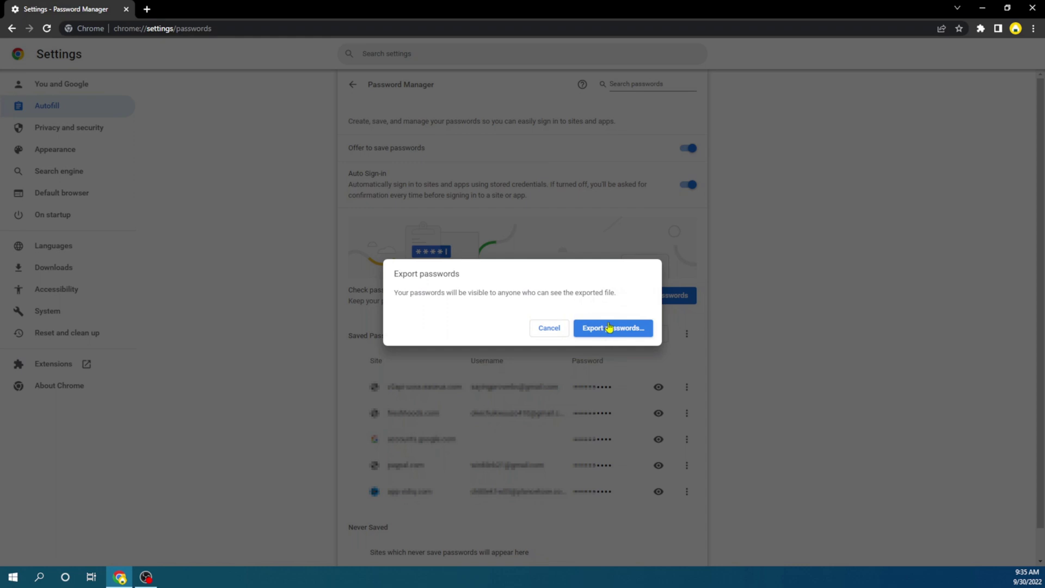
Step: Confirm the export past the visibility warning to trigger Windows Security authorization
{"action": "left_click", "coordinate": [601, 329]}
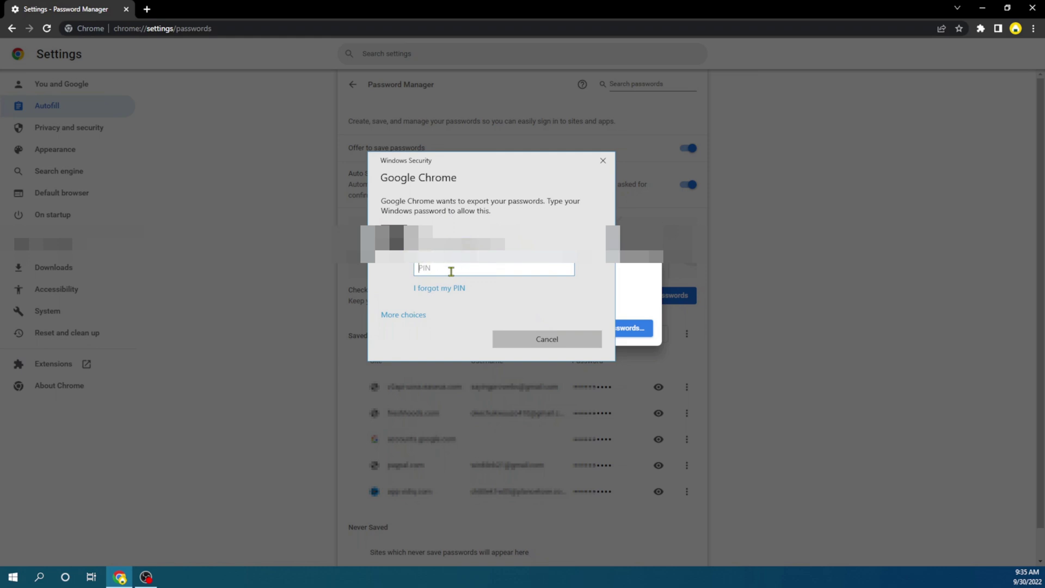
{"action": "type", "text": "•"}
{"action": "type", "text": "•"}
{"action": "type", "text": "•"}
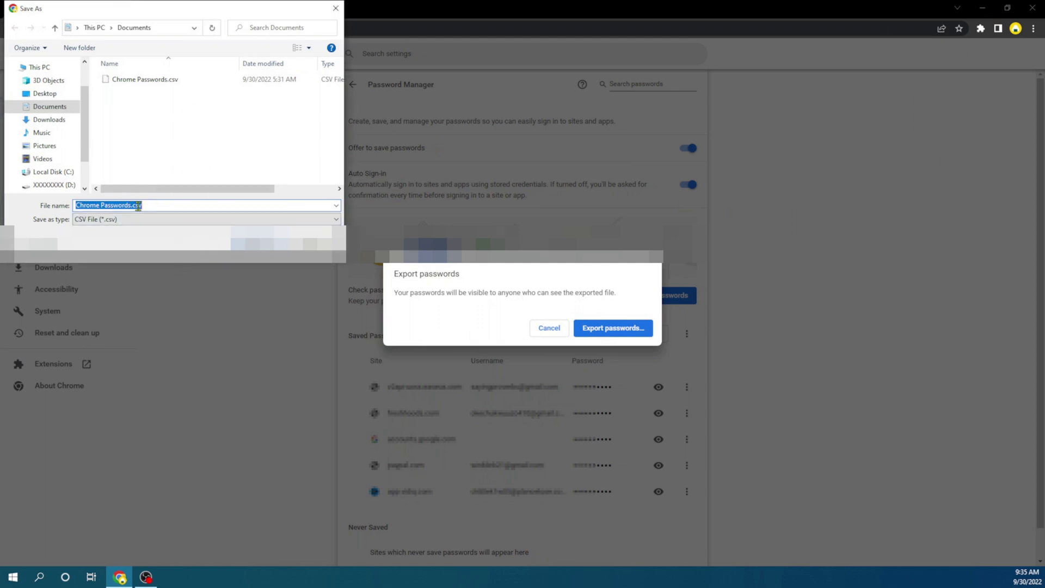
Step: Cancel the Save As window for Chrome Passwords.csv
{"action": "mouse_move", "coordinate": [42, 133]}
{"action": "left_click", "coordinate": [311, 245]}
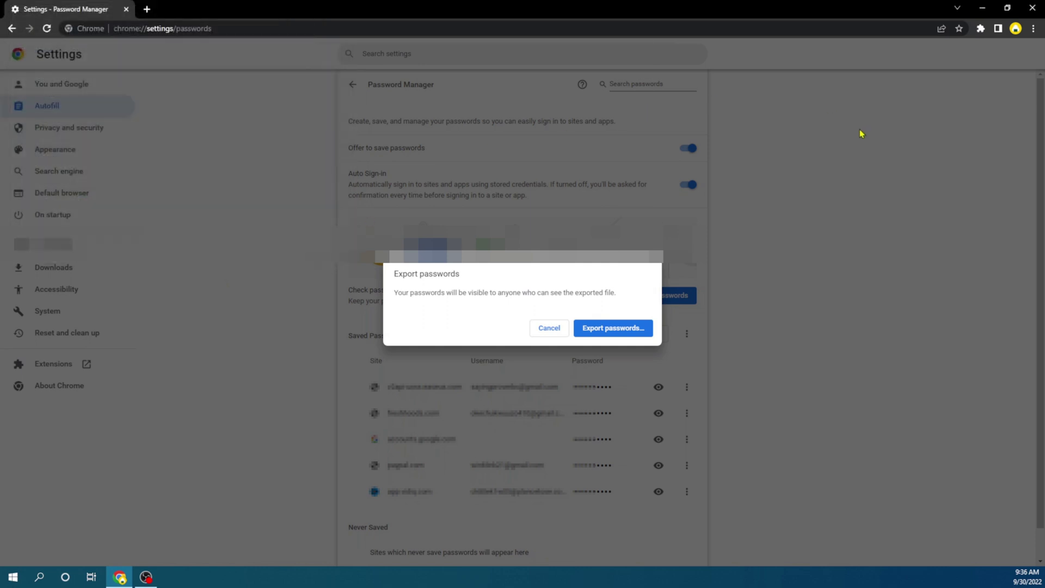
Step: Cancel the export warning and minimize the Chrome window
{"action": "left_click", "coordinate": [549, 327]}
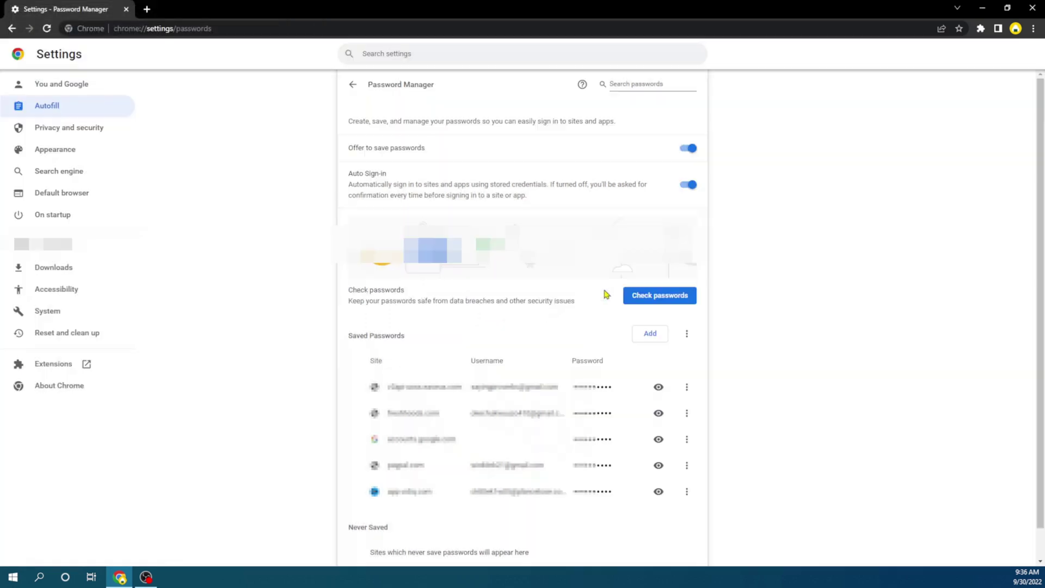
{"action": "left_click", "coordinate": [984, 8]}
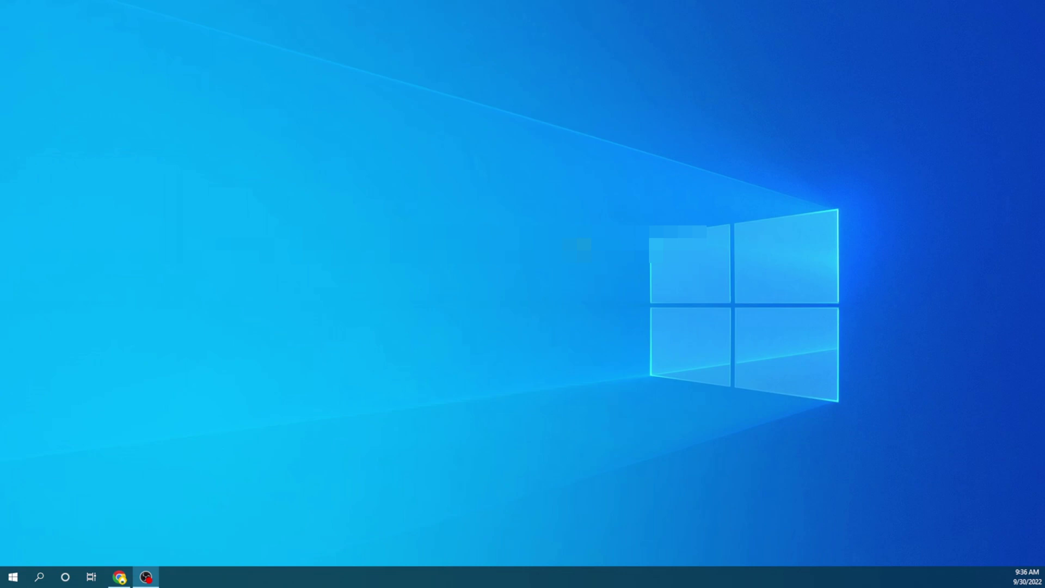